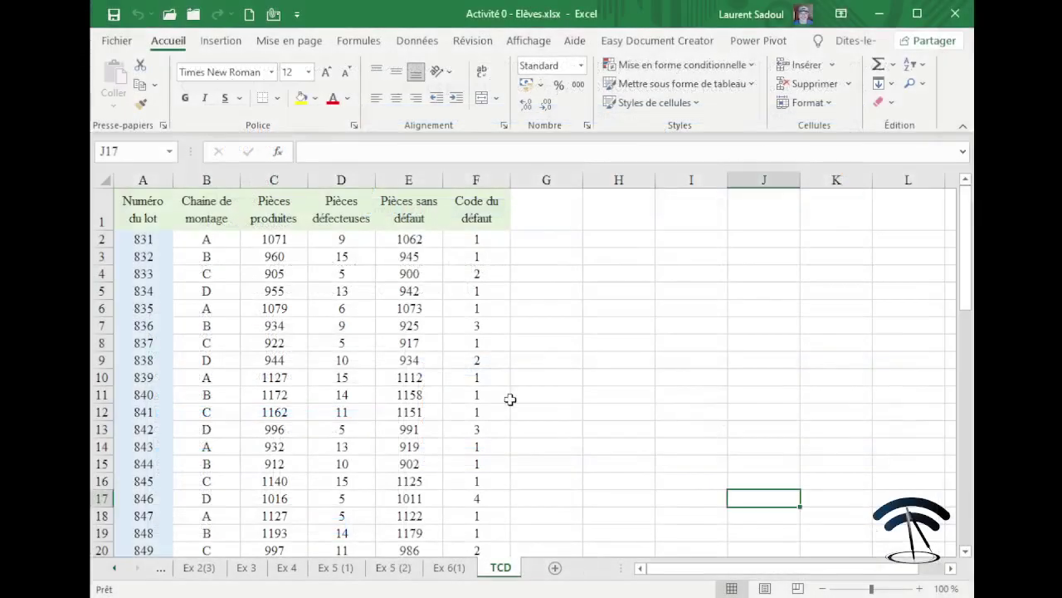
Scroll through the defect data to review its rows.
scroll(368, 301, "down", 1)
scroll(368, 301, "down", 5)
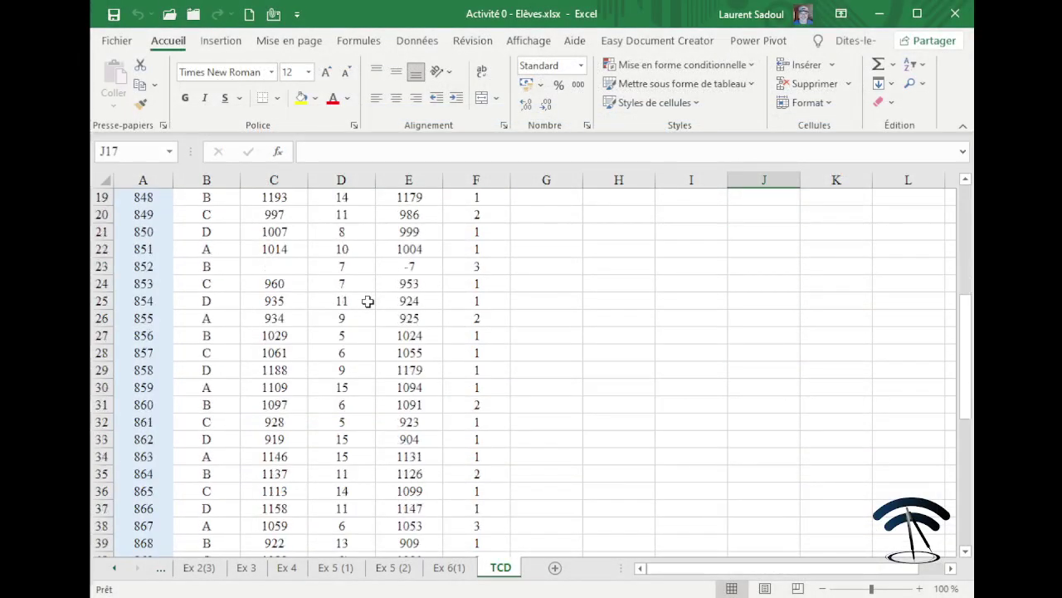
scroll(367, 301, "down", 4)
scroll(368, 301, "down", 3)
scroll(367, 302, "down", 3)
scroll(368, 302, "up", 8)
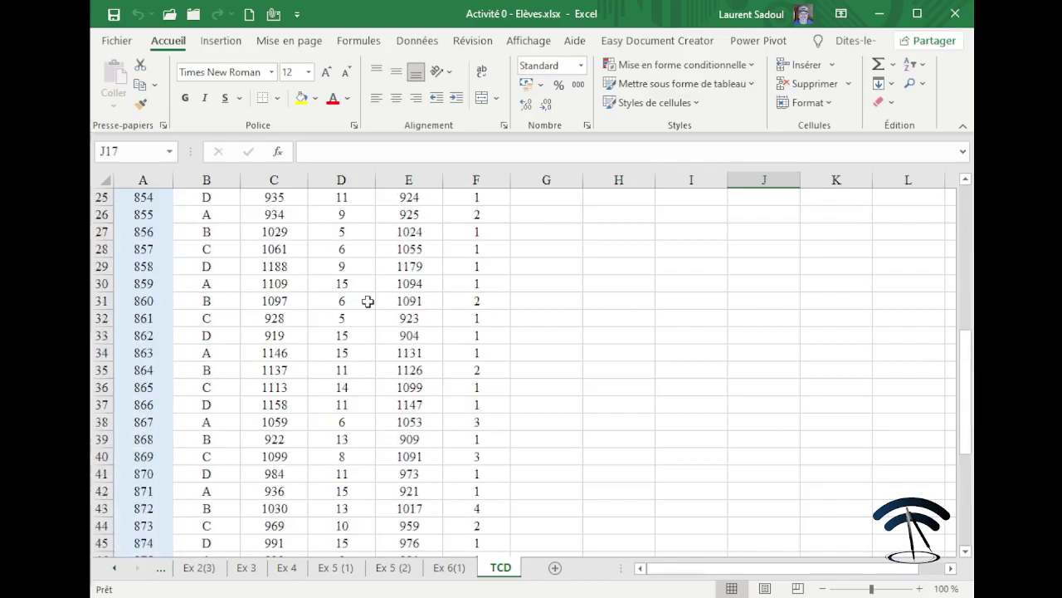
scroll(368, 301, "up", 7)
scroll(368, 302, "up", 1)
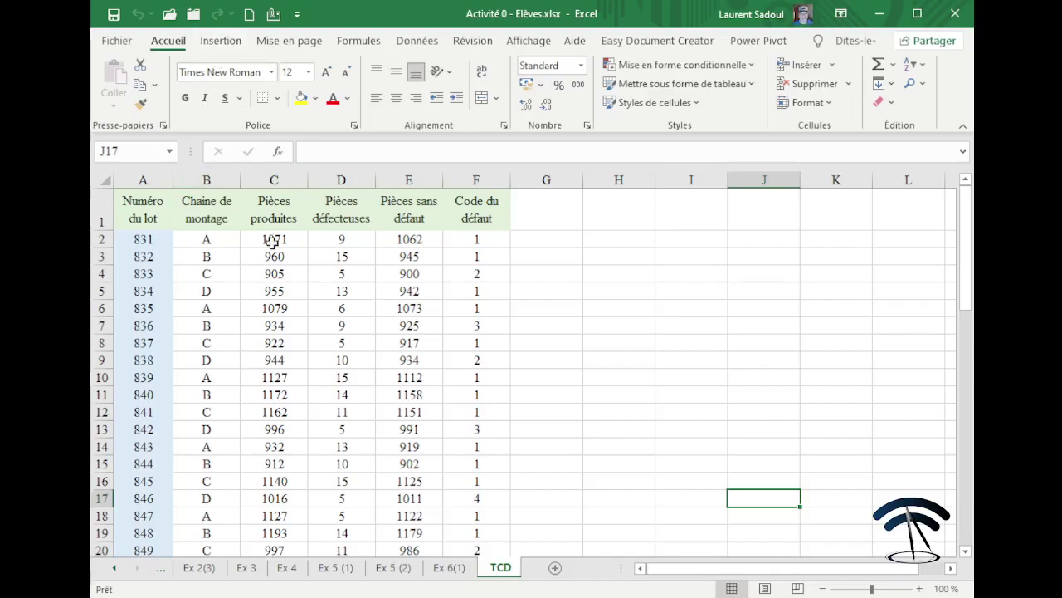
Insert a pivot table of the defect data on a new worksheet (Tableau croisé dynamique2).
left_click(282, 258)
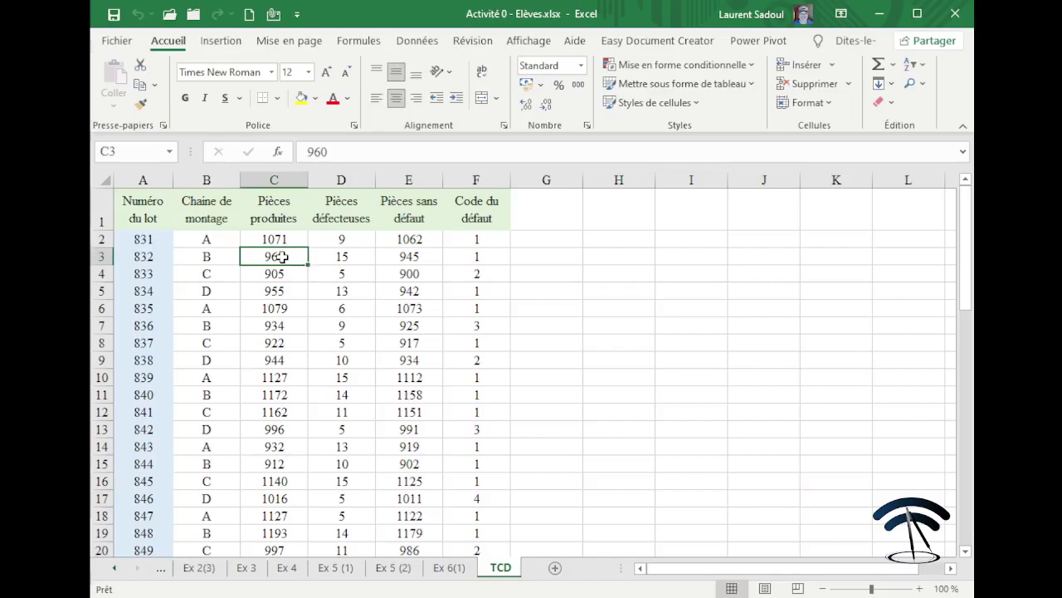
left_click(343, 264)
left_click(628, 263)
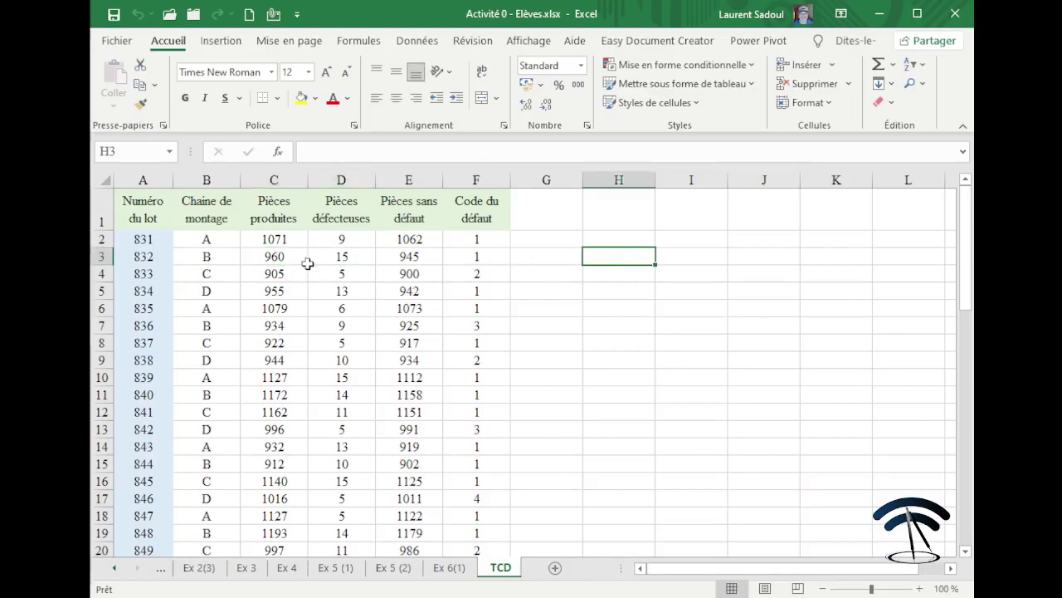
left_click(281, 258)
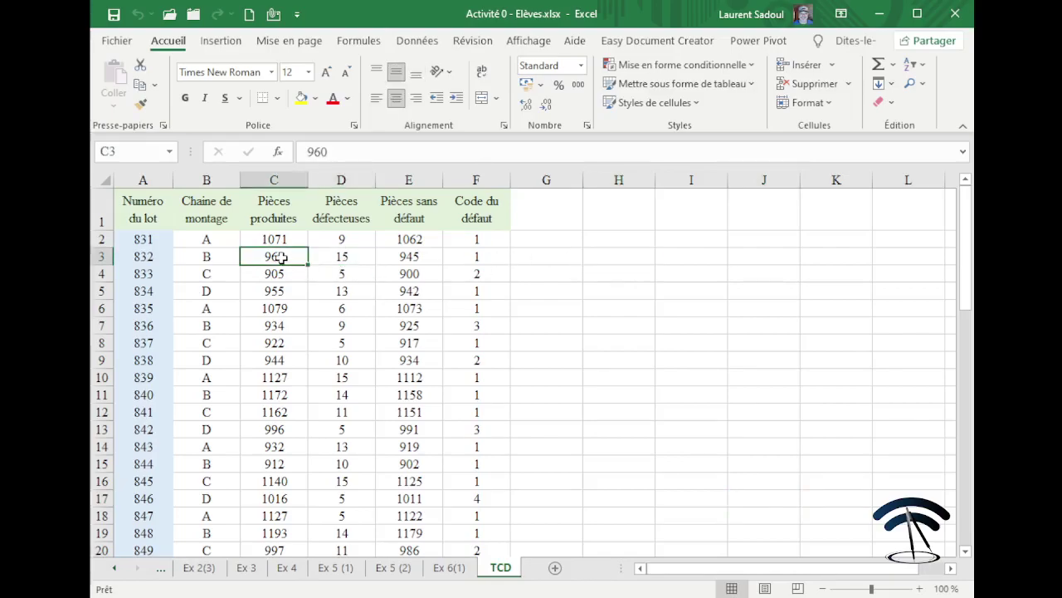
left_click(221, 43)
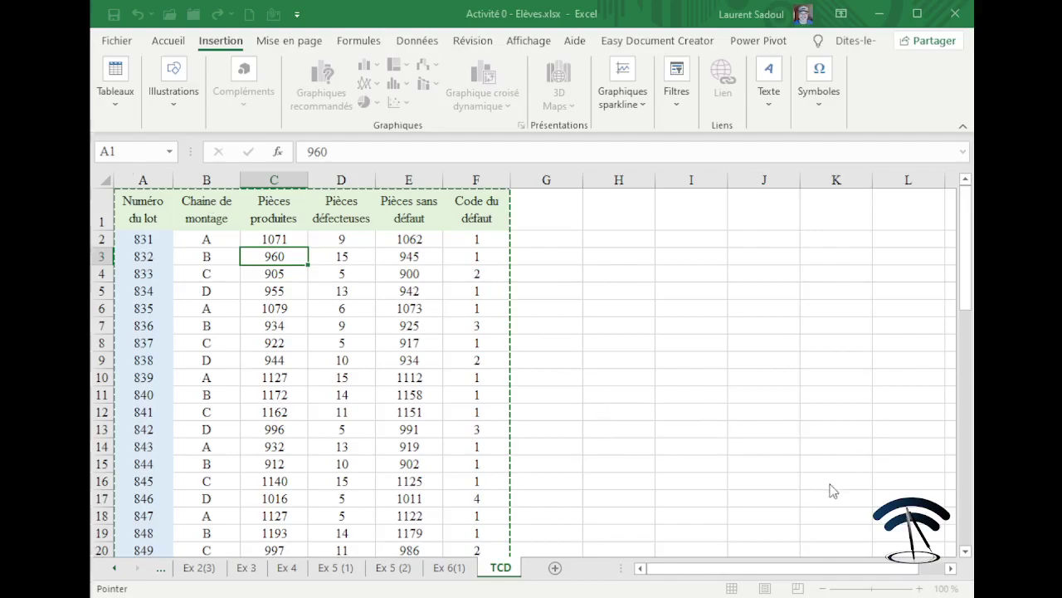
key("Return")
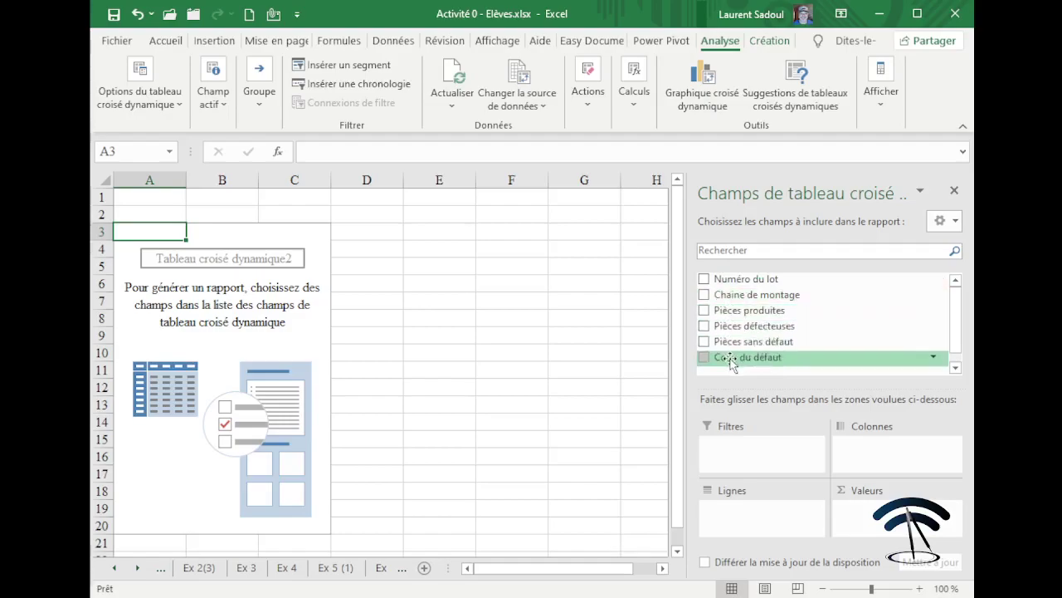
Add Chaine de montage as rows and sum Pièces produites and Pièces défectueuses.
left_click(704, 294)
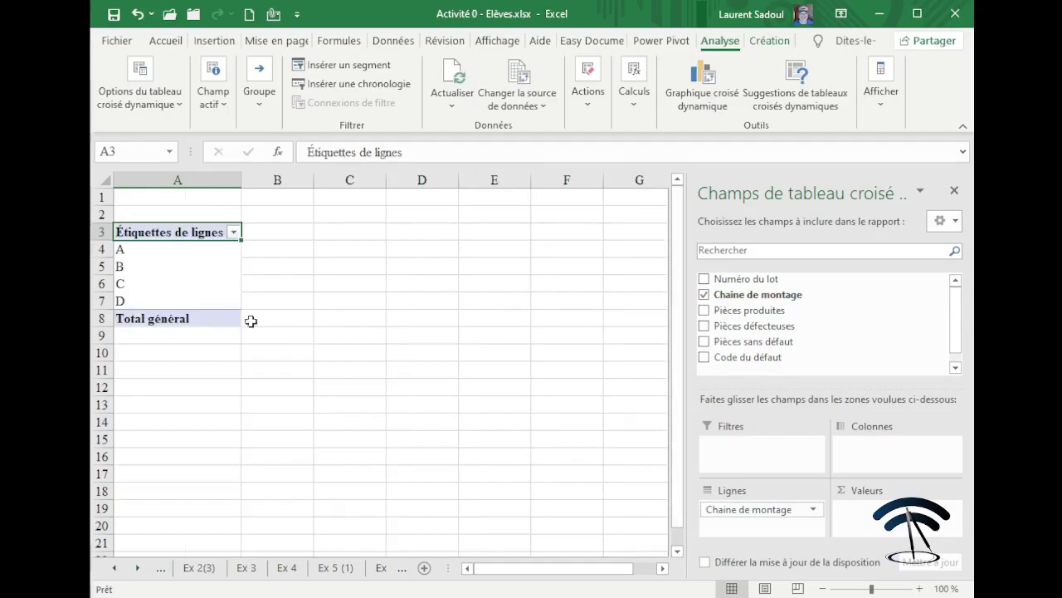
left_click(703, 310)
left_click(704, 326)
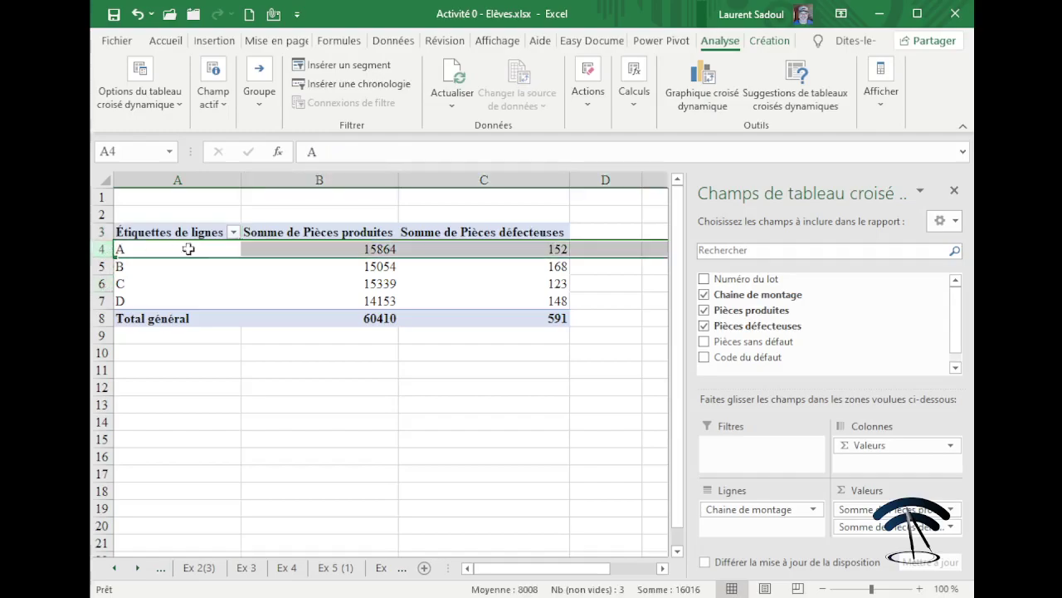
Review lines A–D produced and defective totals (60410 and 591), then leave the pivot table.
left_click(386, 268)
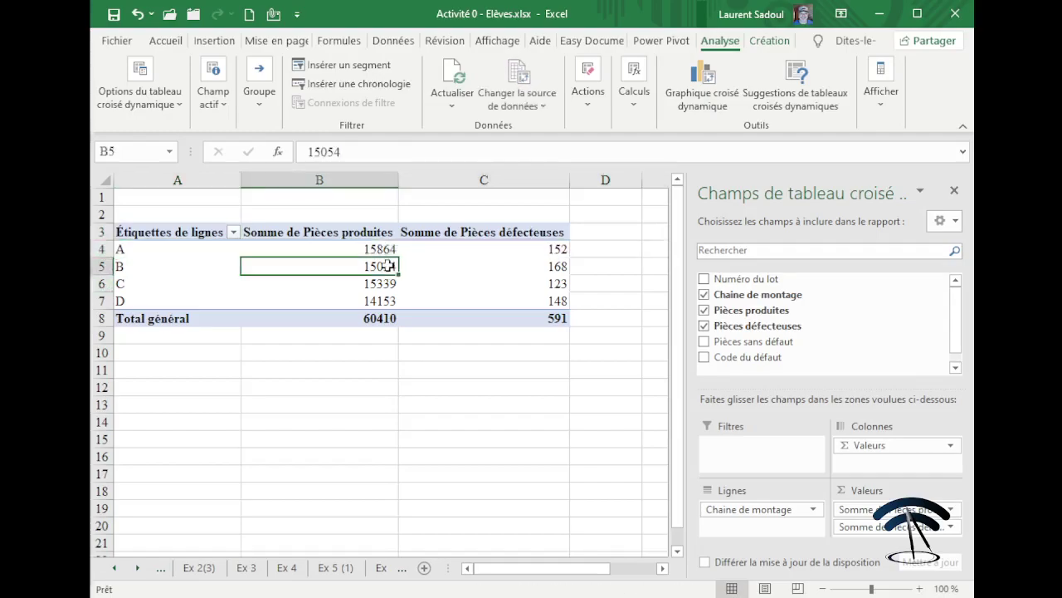
left_click(365, 283)
left_click(378, 301)
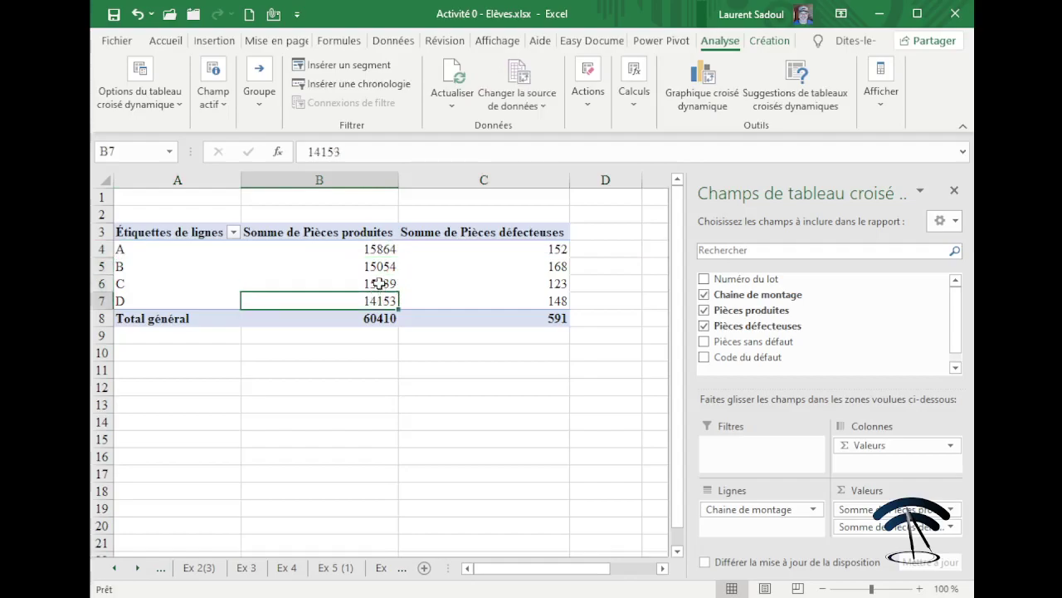
left_click(380, 284)
left_click(382, 267)
left_click(382, 250)
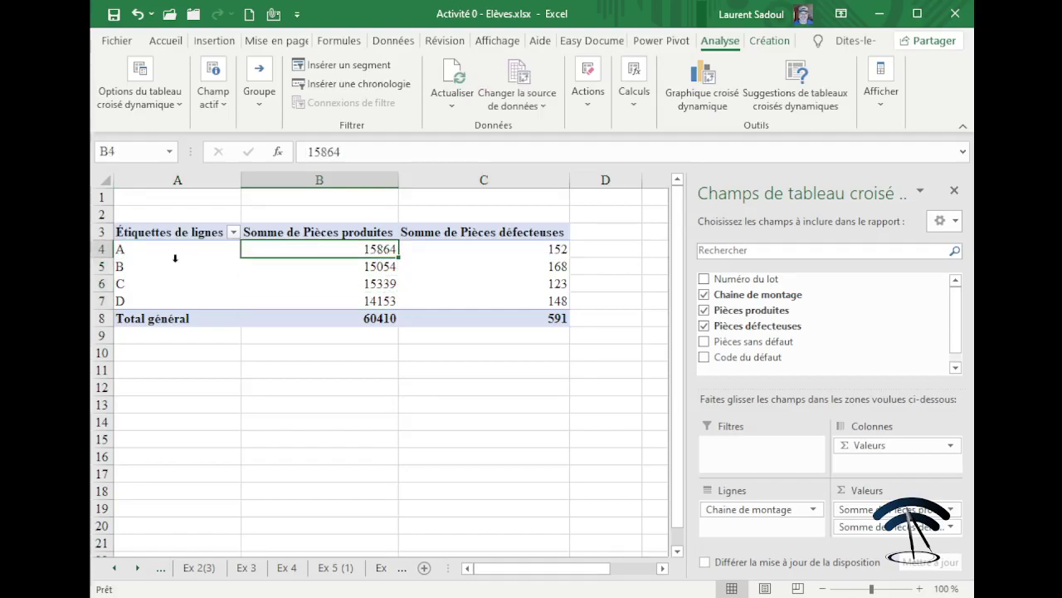
left_click(561, 246)
left_click(561, 266)
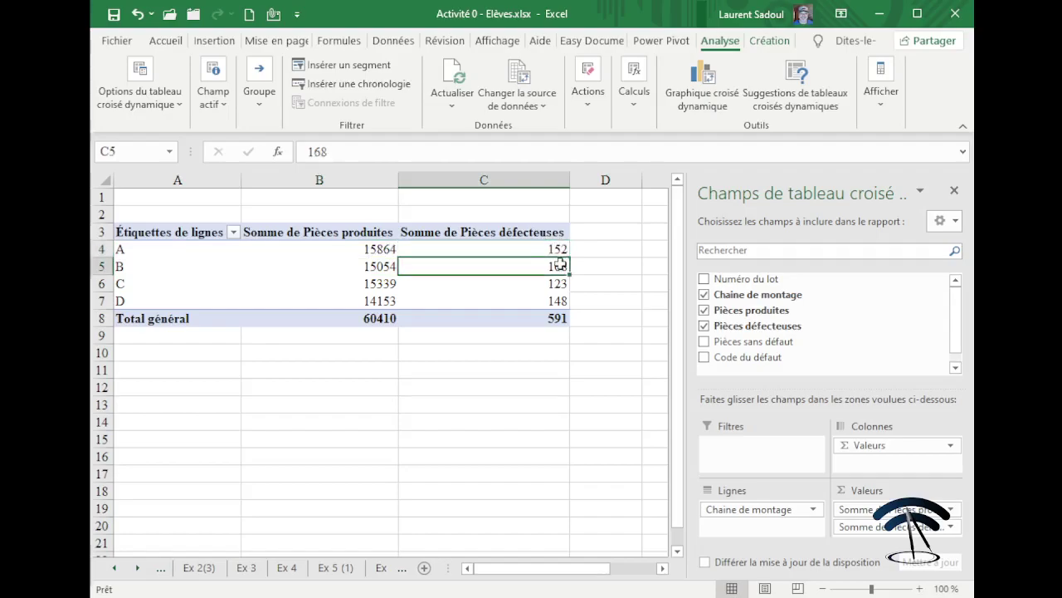
left_click(559, 283)
left_click(554, 301)
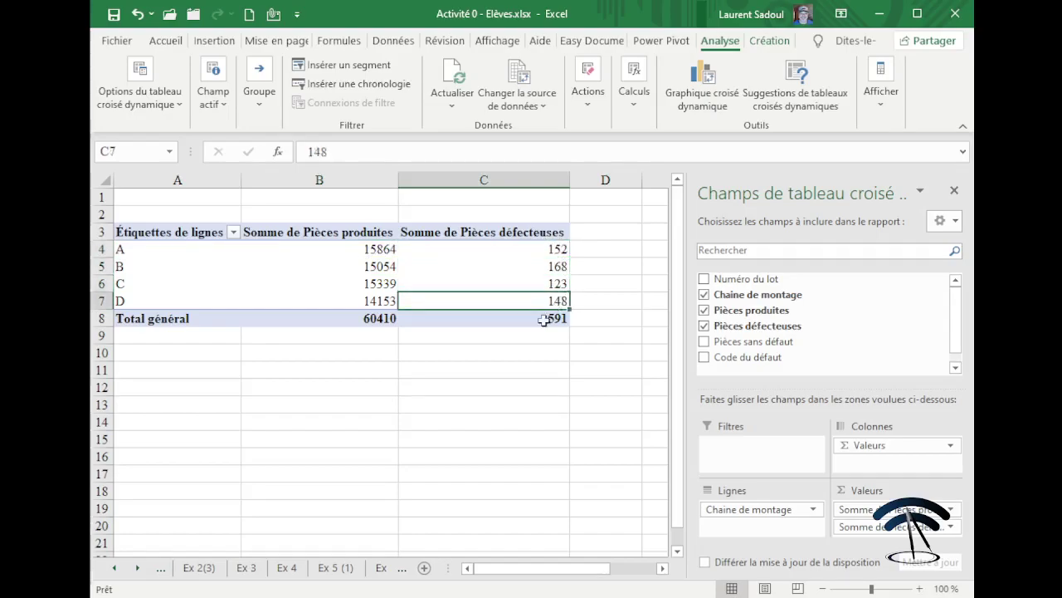
left_click(503, 376)
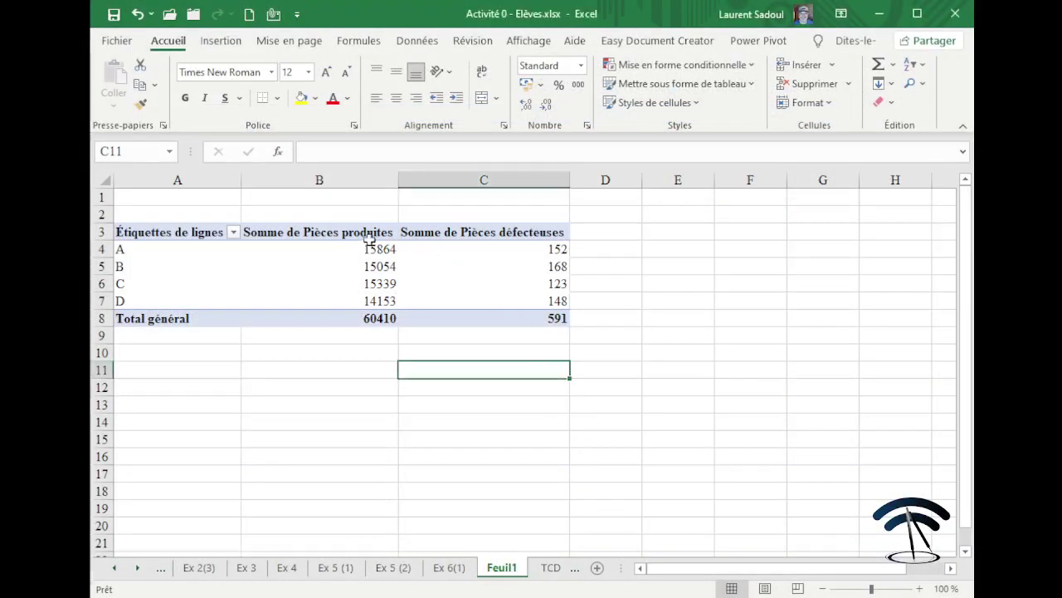
Select the Somme de Pièces produites header in B3 to bring back the field list.
left_click(318, 234)
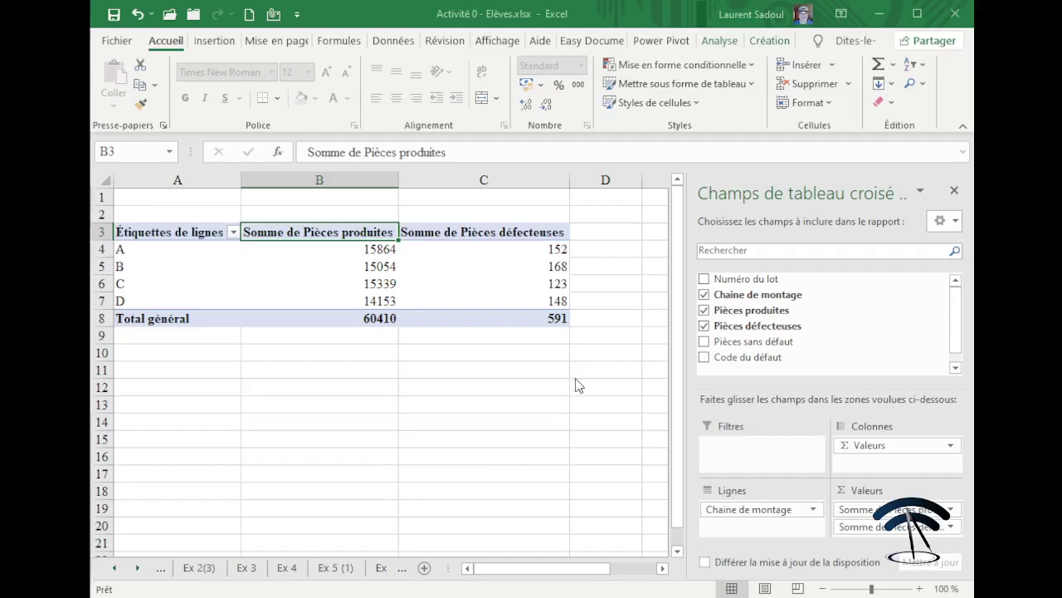
Show Somme de Pièces produites as % du total général: A 26,26%, B 24,92%, C 25,39%, D 23,43%.
left_click(734, 475)
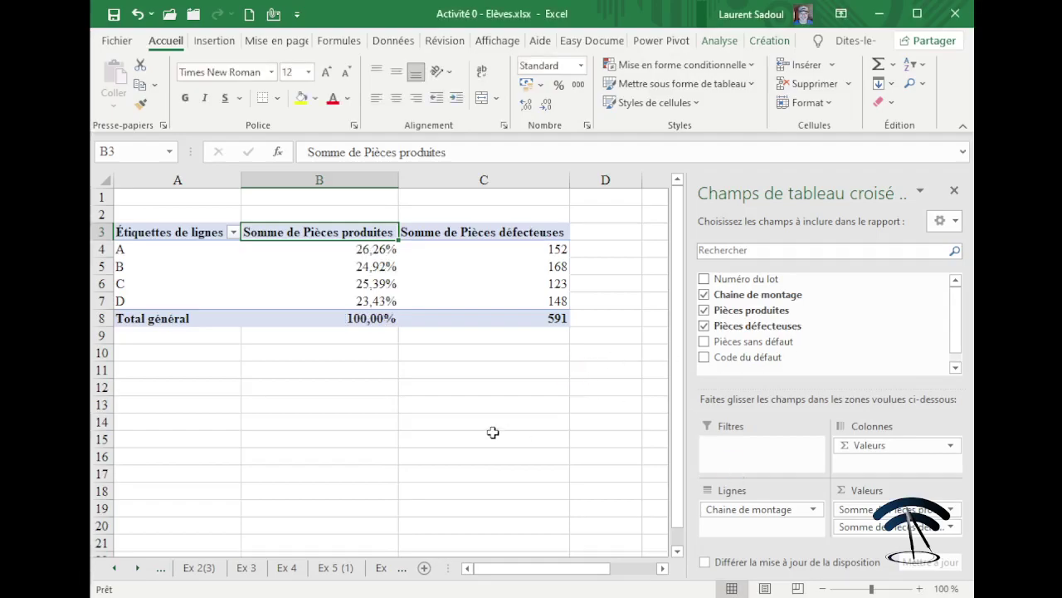
left_click(384, 360)
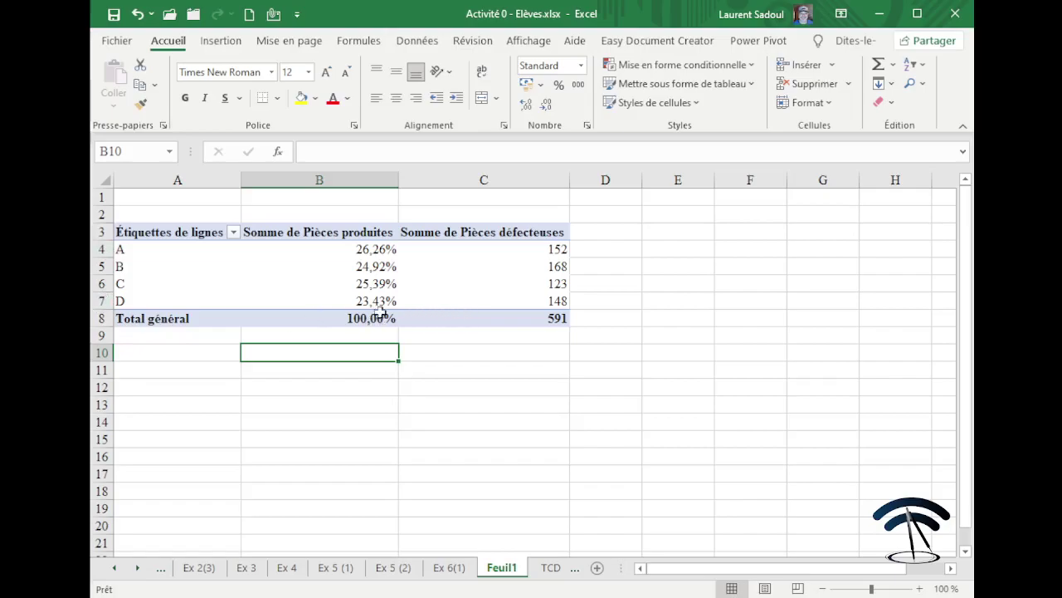
Set Somme de Pièces produites back to Aucun calcul, showing plain sums totalling 60410.
left_click(99, 283)
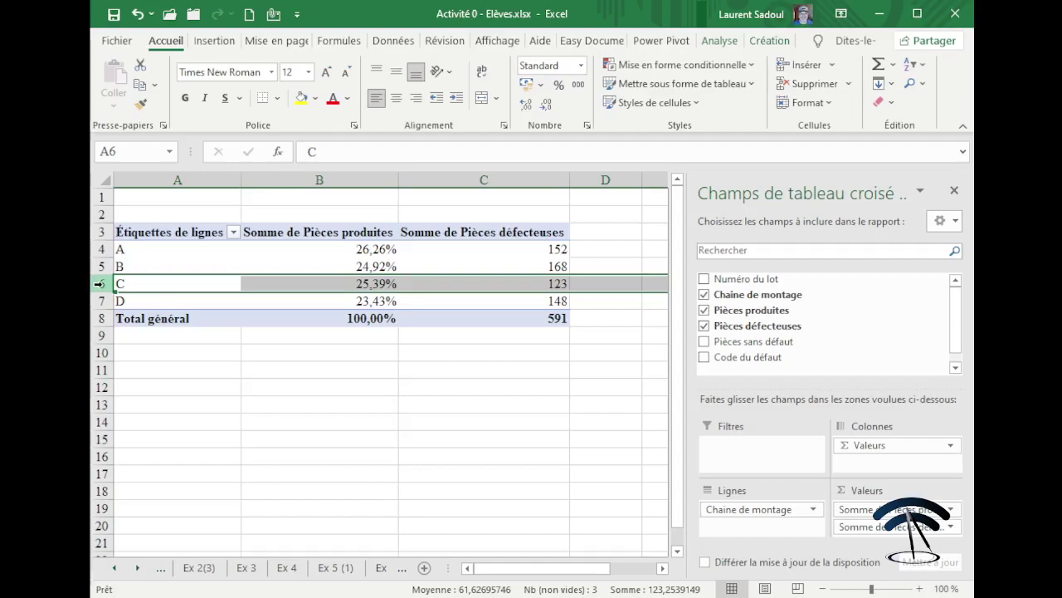
left_click(450, 351)
left_click(319, 233)
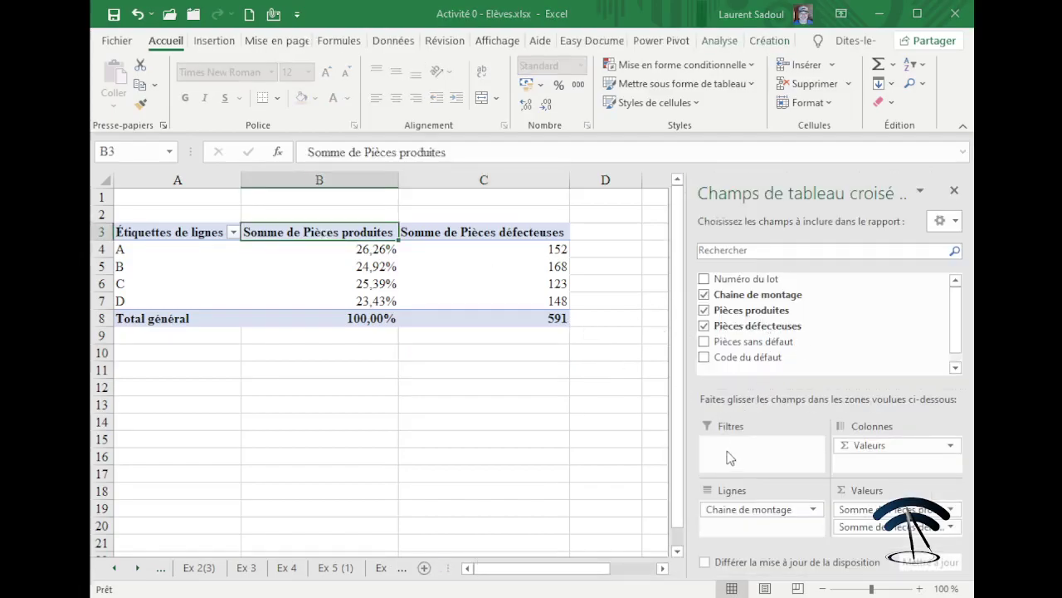
left_click(467, 437)
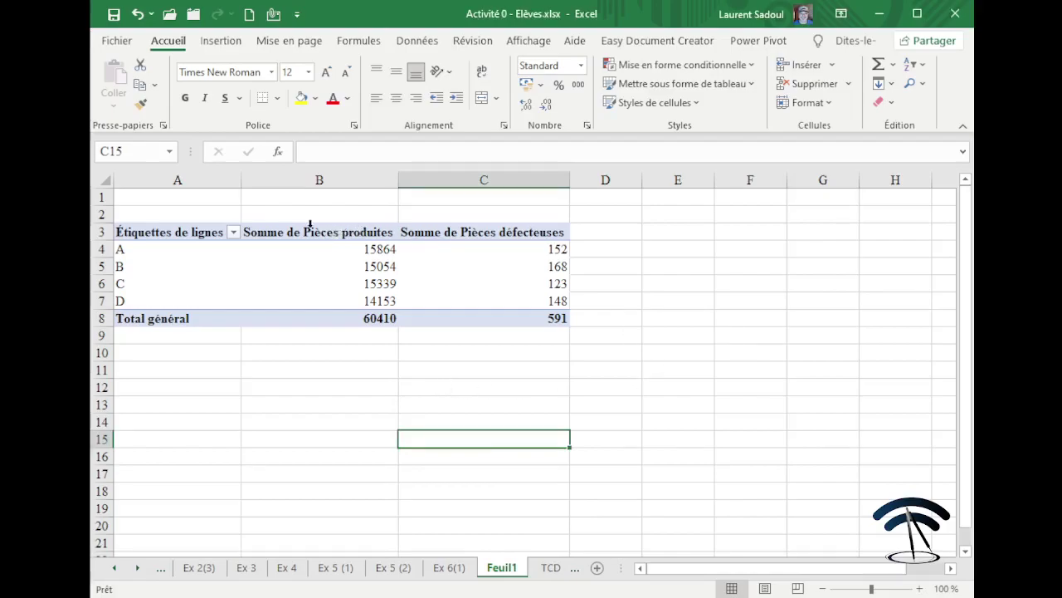
Swap the Pièces produites sum for Somme de Code du défaut (A 18, B 30, C 21, D 20).
left_click(166, 234)
double_click(167, 234)
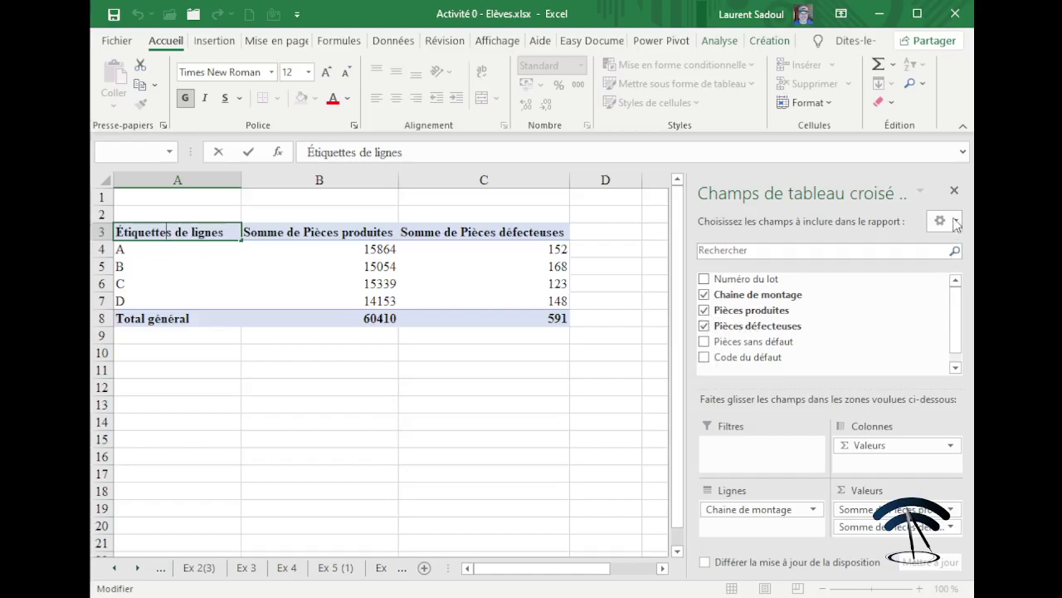
left_click(202, 257)
left_click(208, 232)
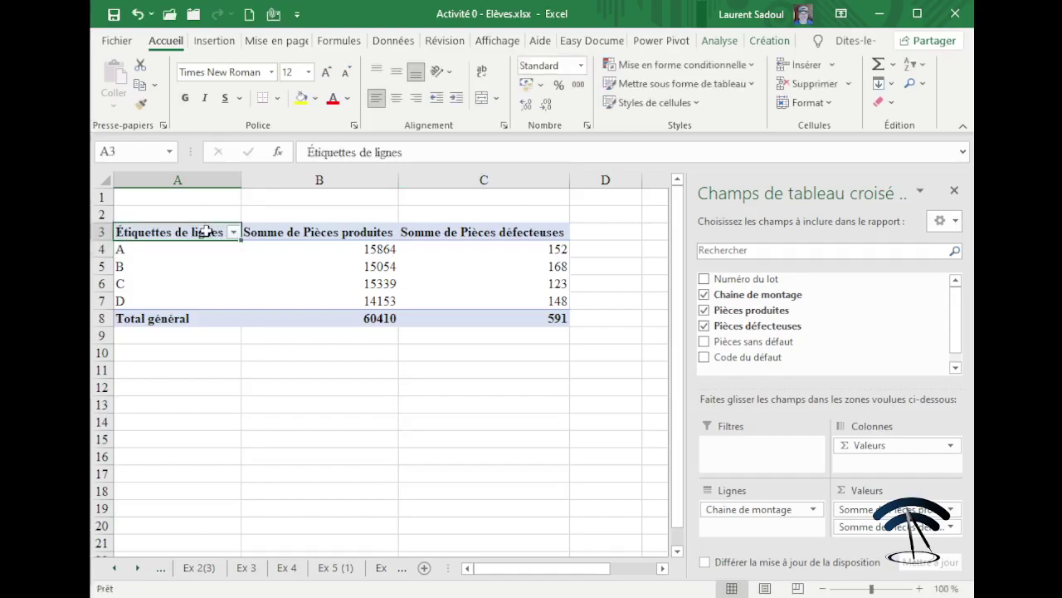
left_click(704, 310)
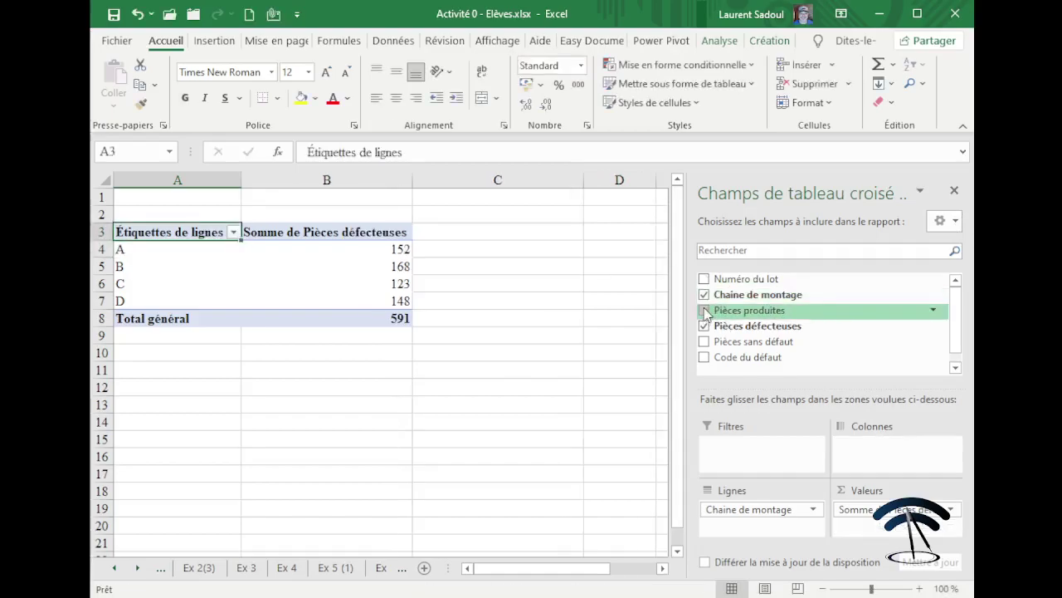
left_click(703, 358)
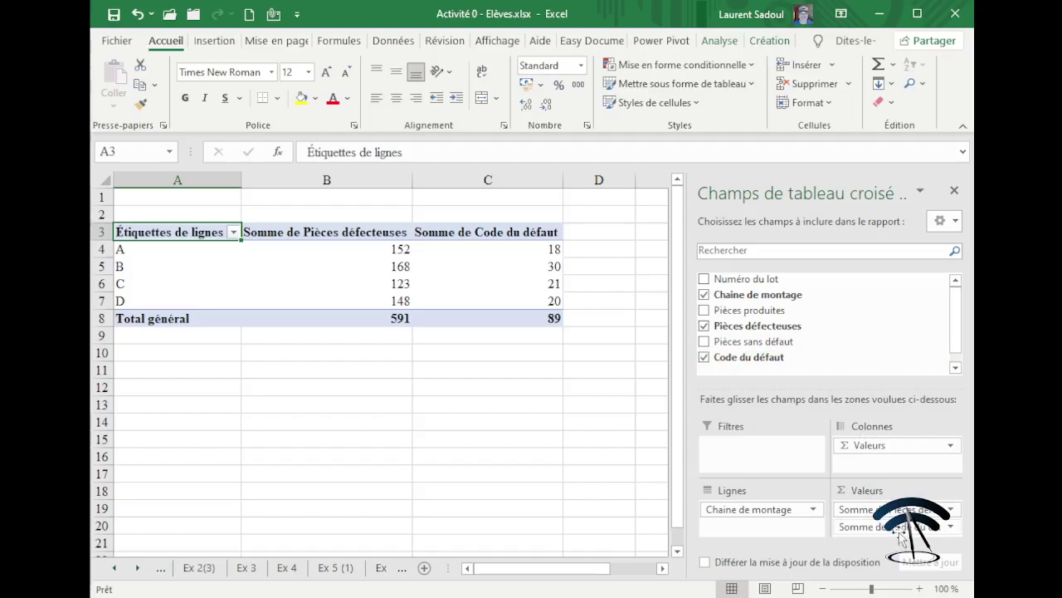
Move Code du défaut into Colonnes so defect codes 1–4 become columns (433, 82, 45, 31).
left_click_drag(902, 535, 893, 470)
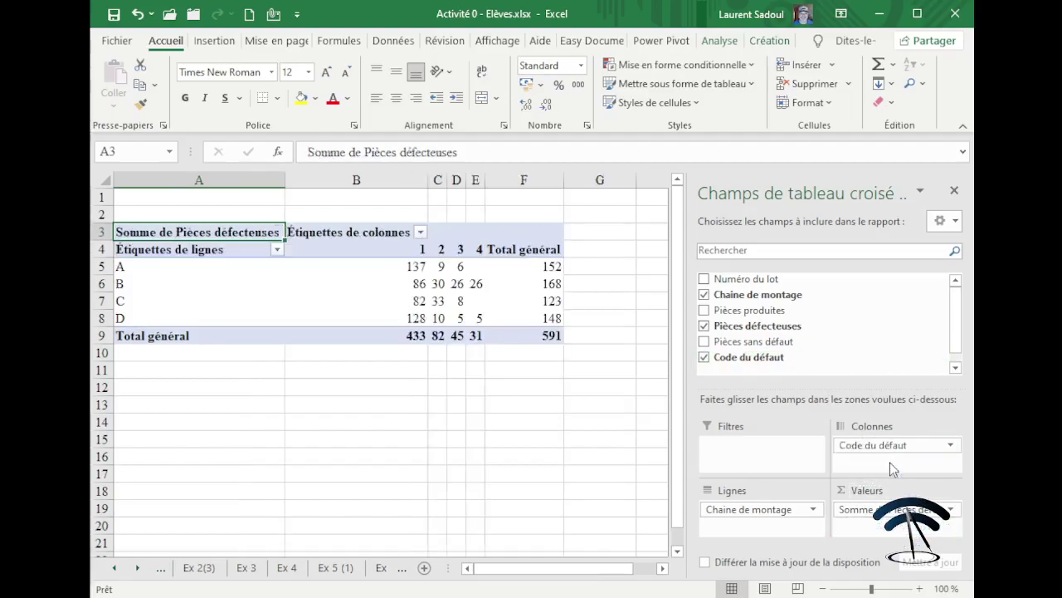
left_click(279, 400)
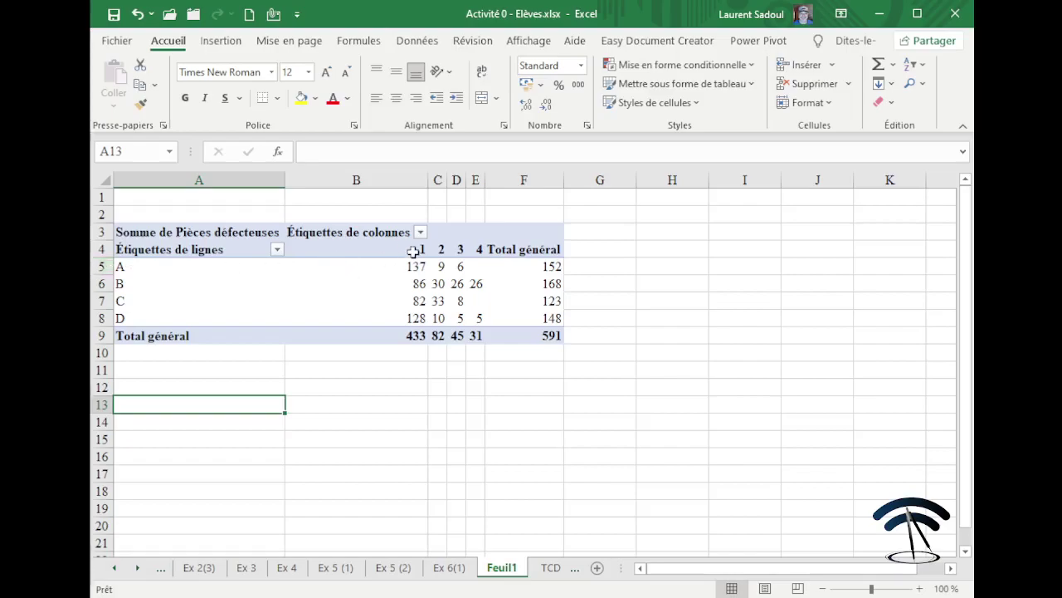
left_click_drag(410, 266, 403, 317)
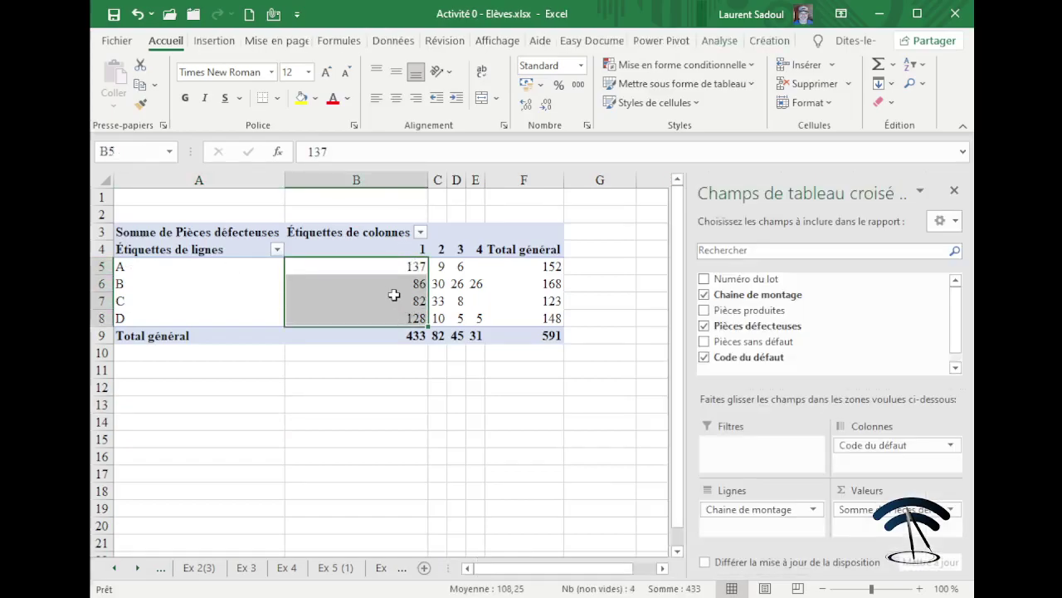
left_click(386, 365)
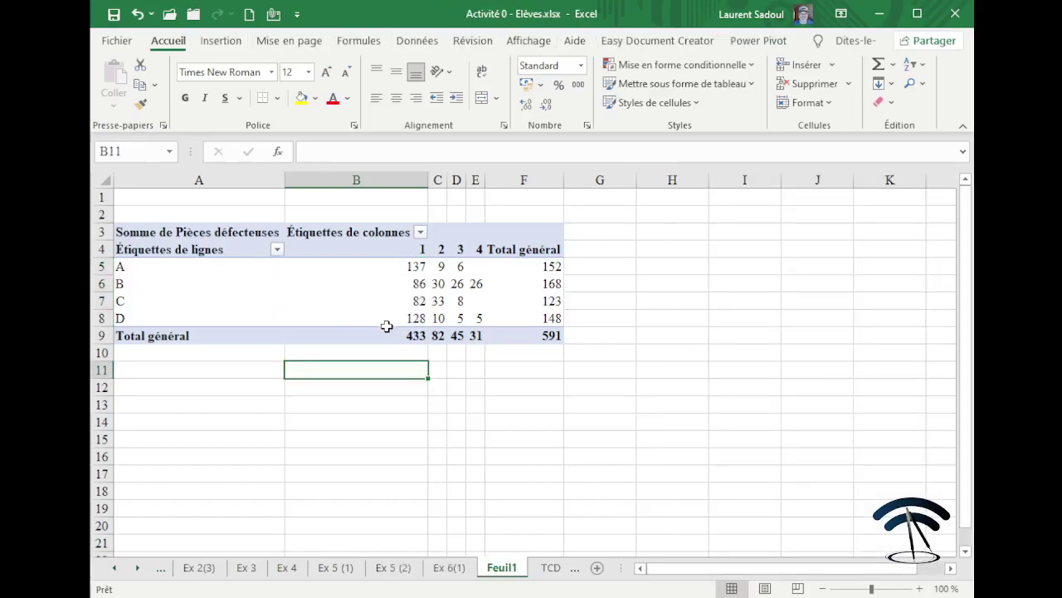
left_click(400, 272)
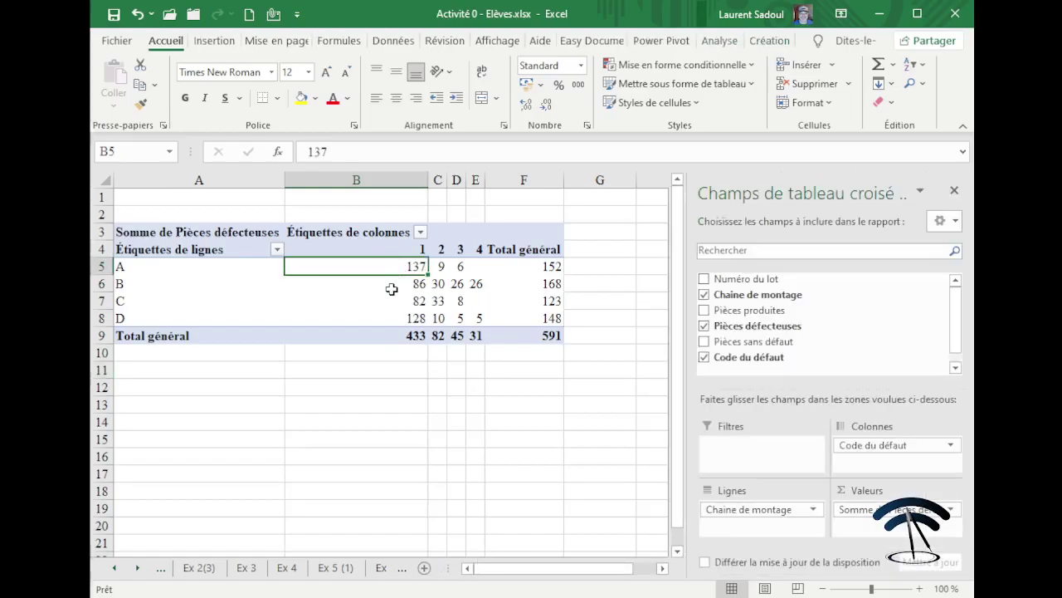
left_click(390, 290)
left_click(387, 304)
left_click(387, 318)
left_click(382, 396)
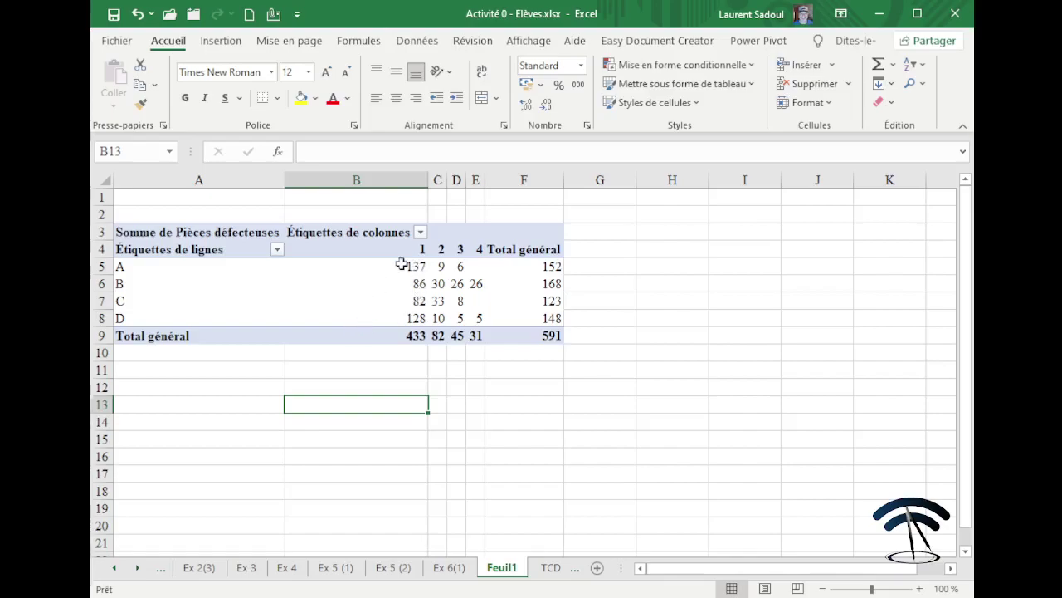
left_click_drag(402, 265, 392, 315)
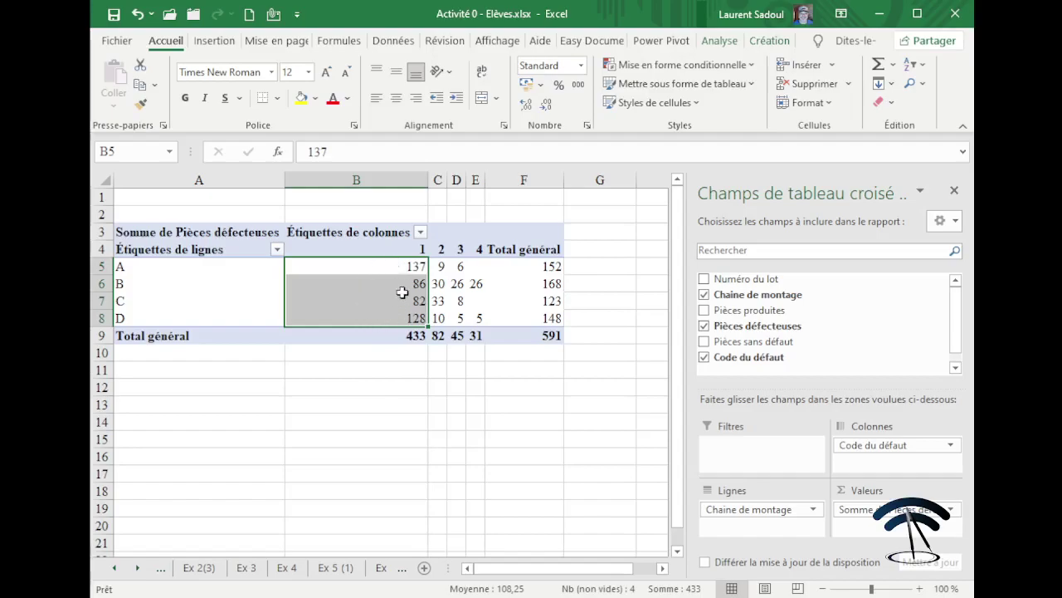
left_click(376, 421)
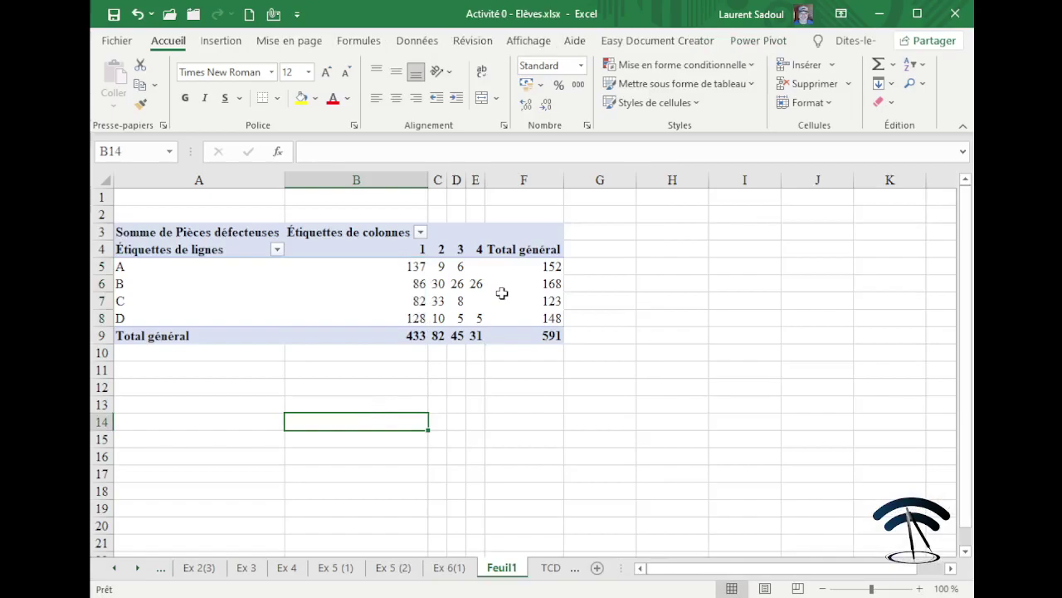
left_click(477, 266)
left_click(476, 284)
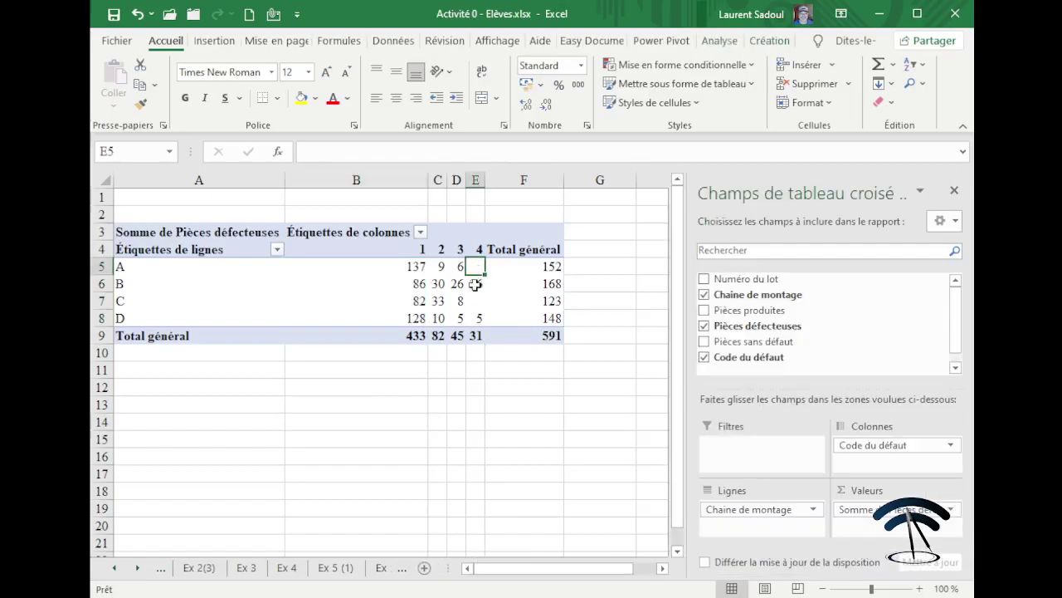
left_click(475, 301)
left_click(475, 318)
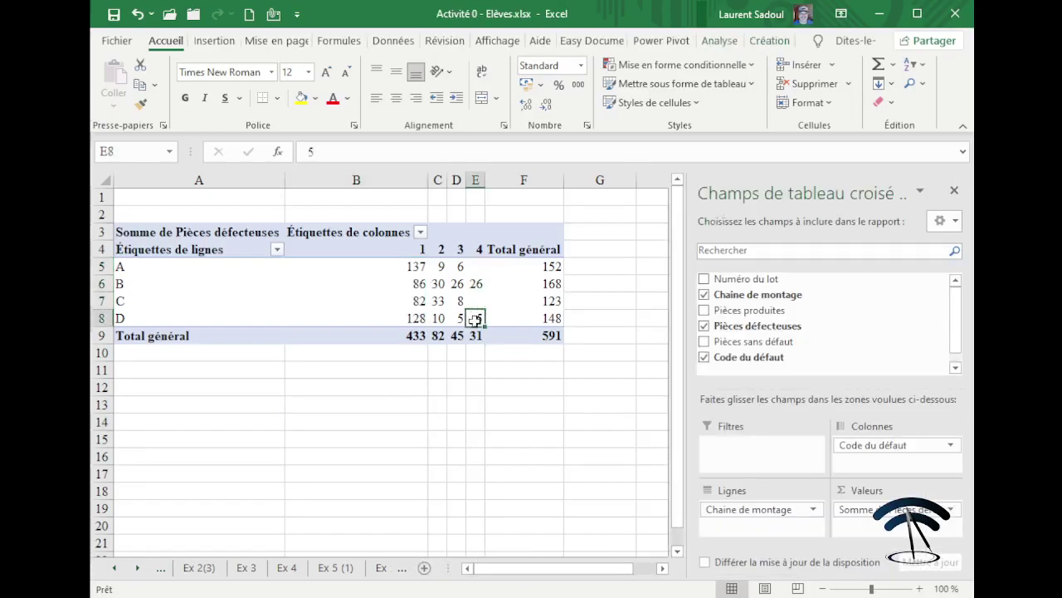
left_click(475, 370)
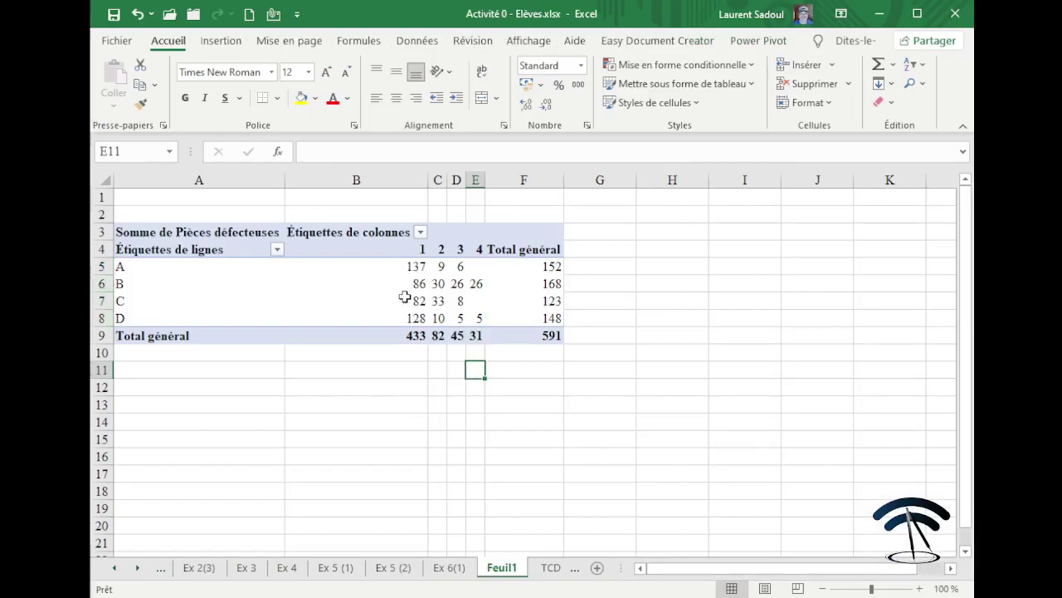
left_click(99, 283)
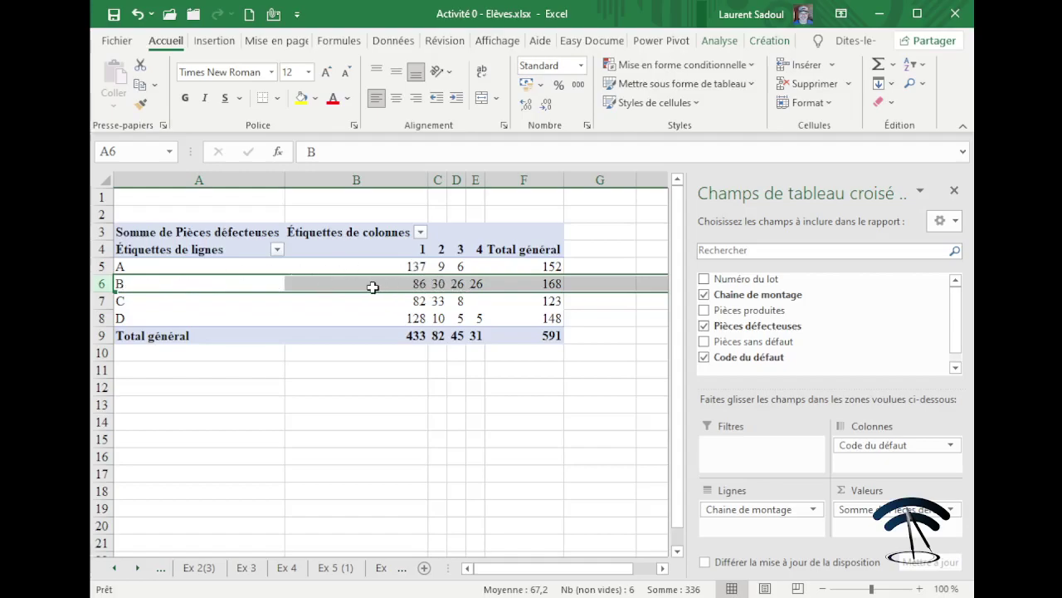
left_click(440, 283)
left_click(475, 283)
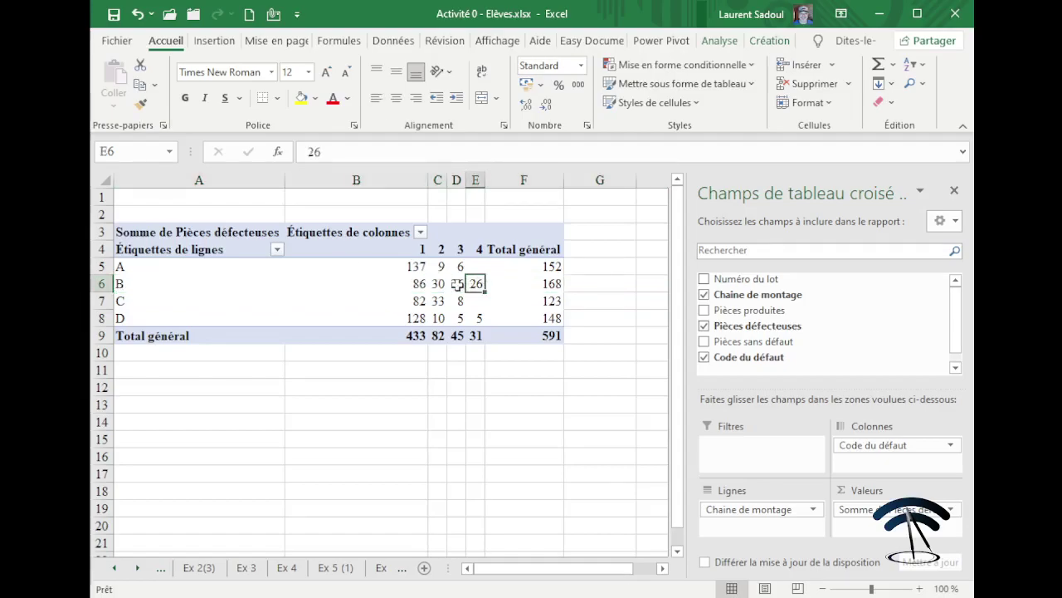
left_click(458, 283)
left_click(438, 283)
left_click(408, 283)
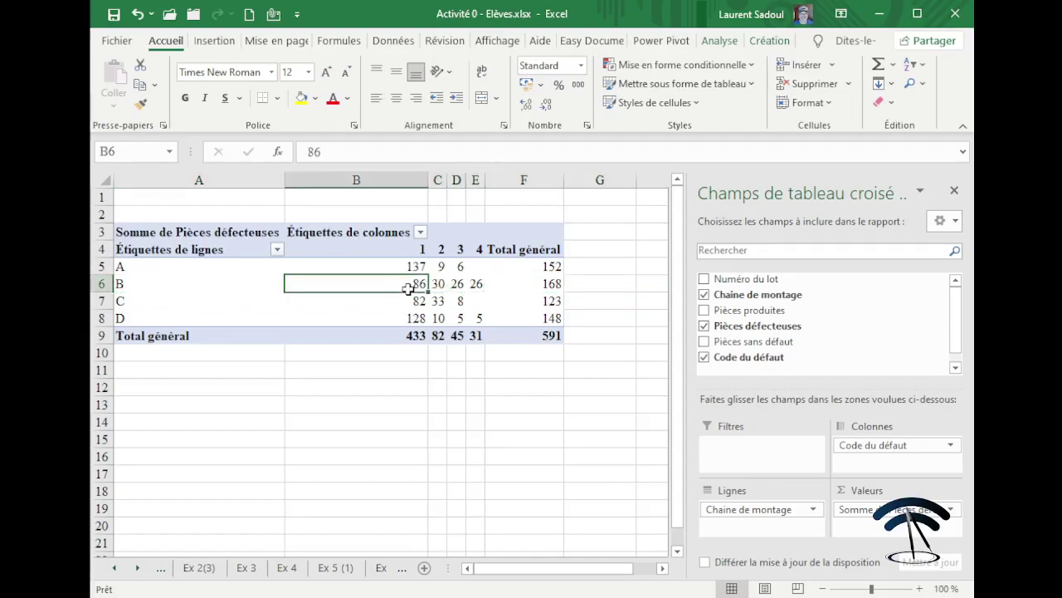
left_click(98, 283)
left_click(378, 264)
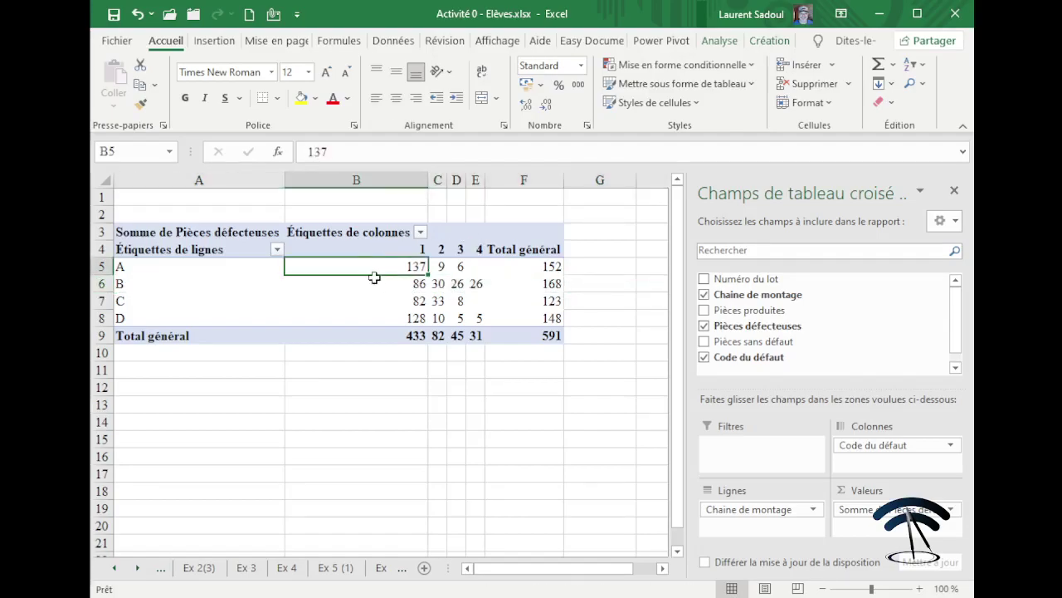
left_click(374, 279)
left_click(374, 298)
left_click(375, 314)
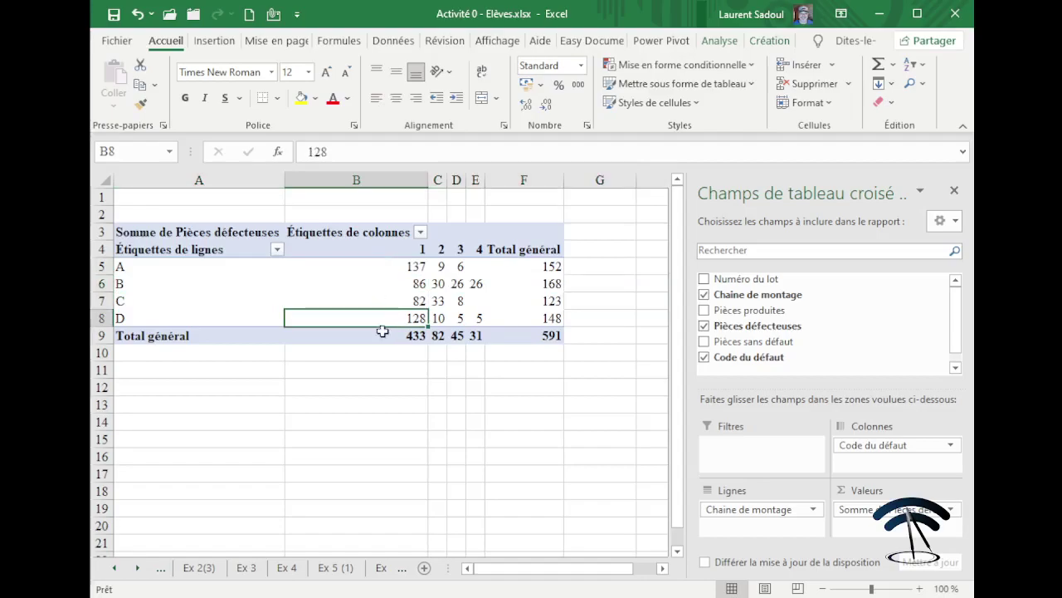
left_click(101, 283)
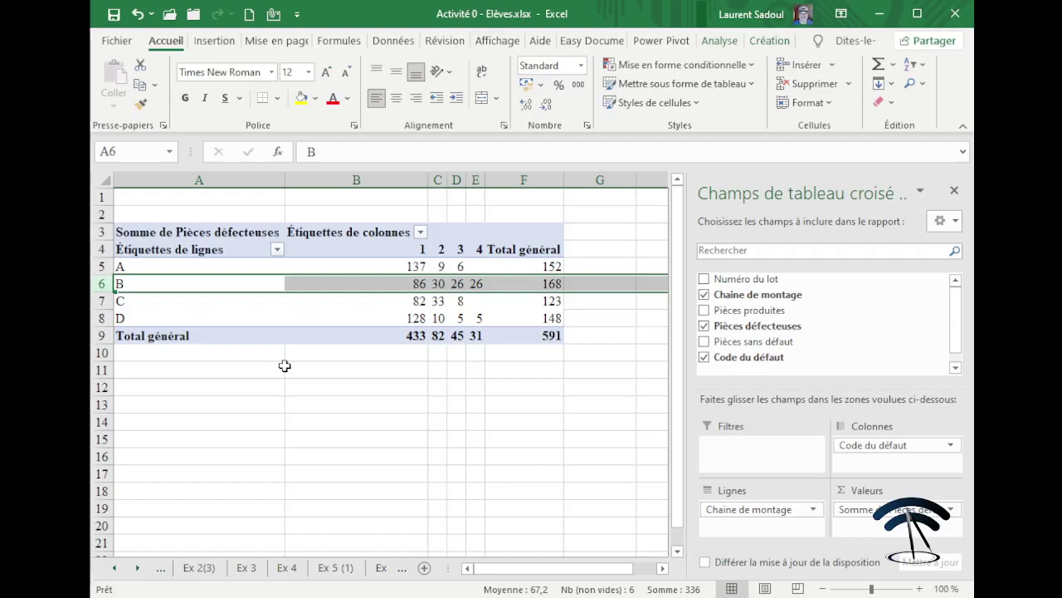
left_click(265, 354)
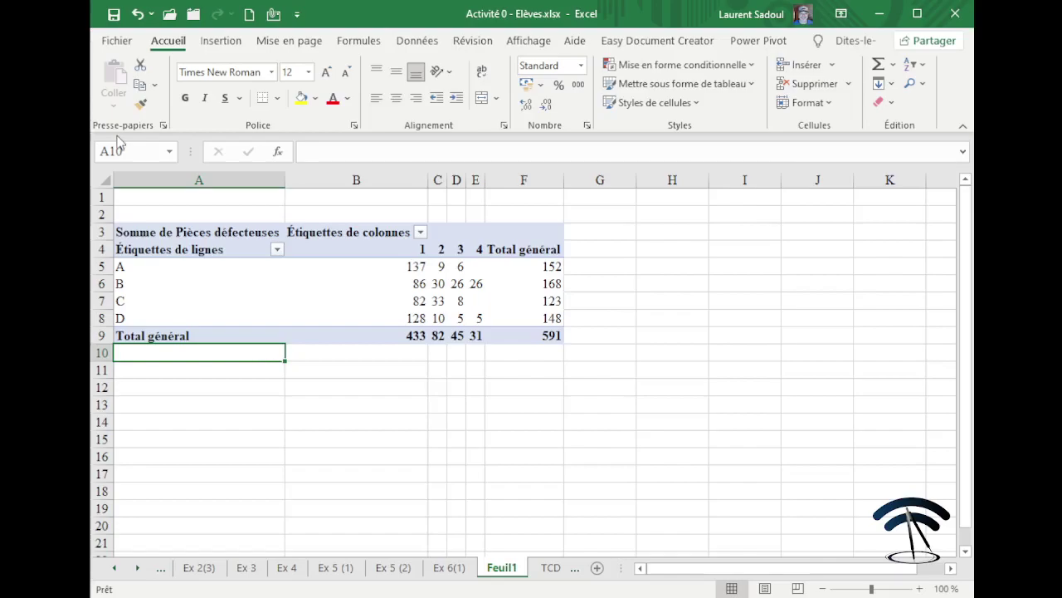
Tick Pièces produites and untick Code du défaut in the pivot table's field list.
left_click(222, 248)
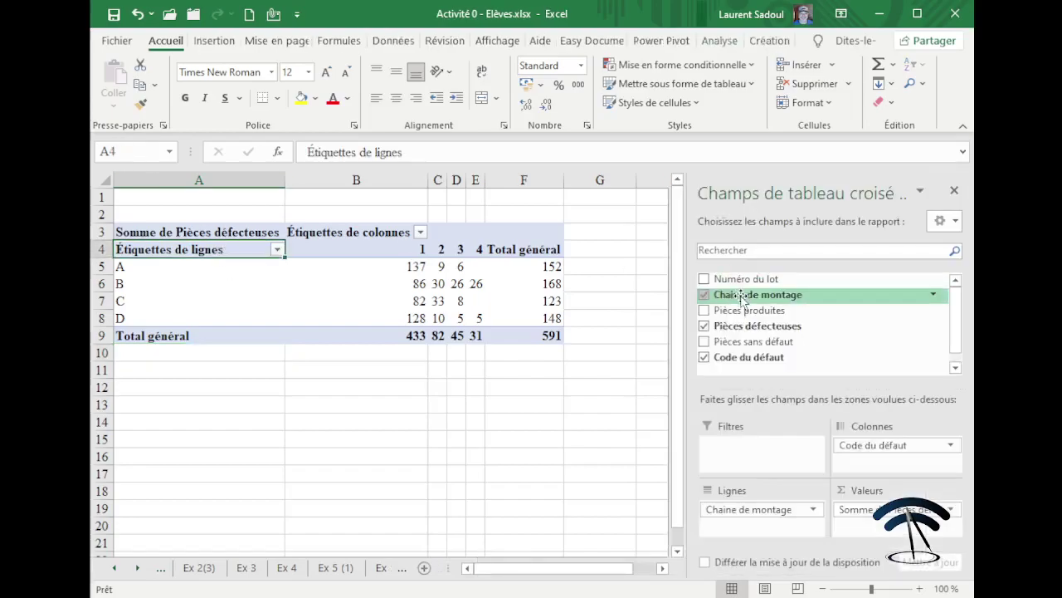
left_click(704, 310)
left_click(703, 357)
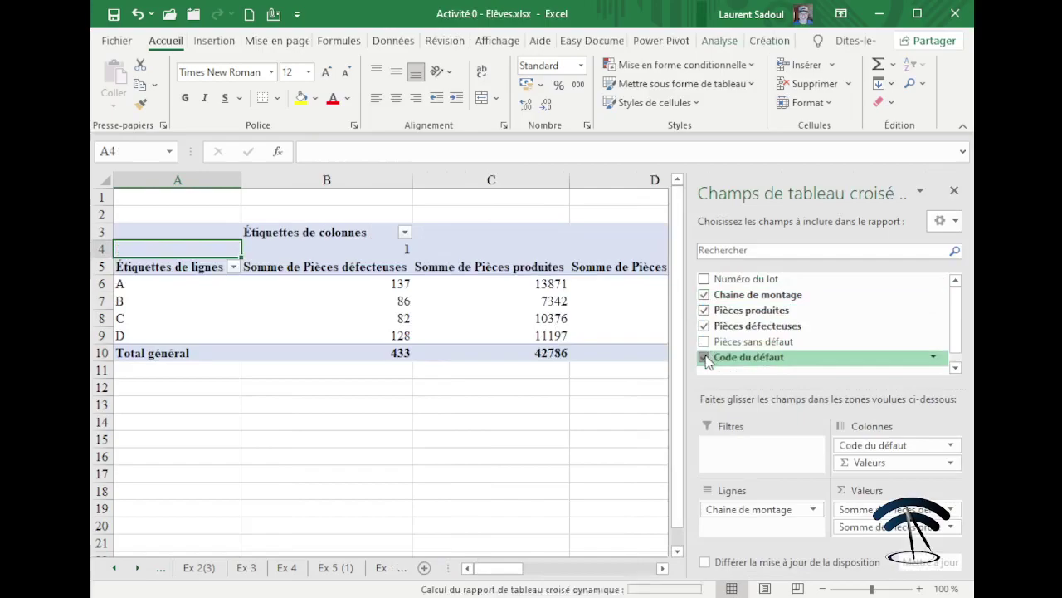